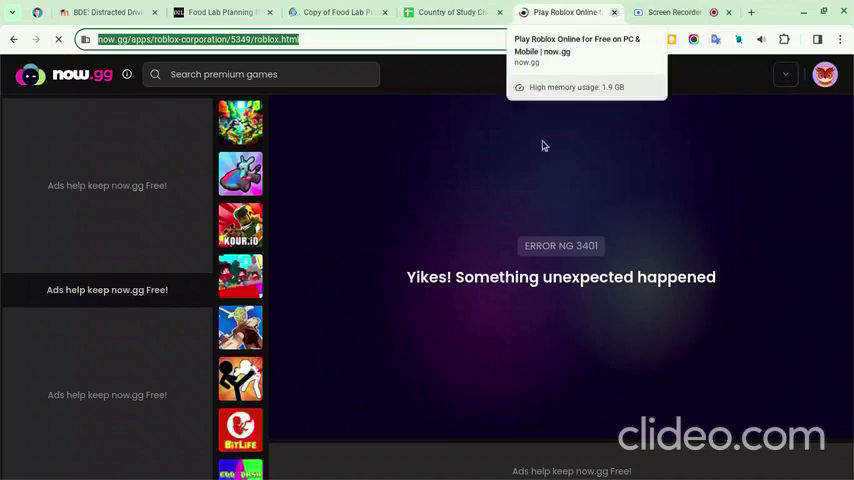
scroll(546, 172, "down", 1)
scroll(546, 172, "down", 1)
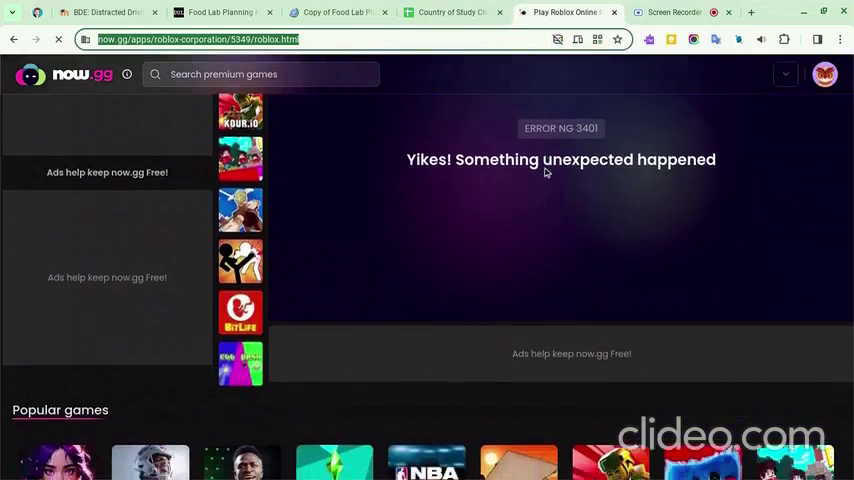
scroll(546, 172, "down", 3)
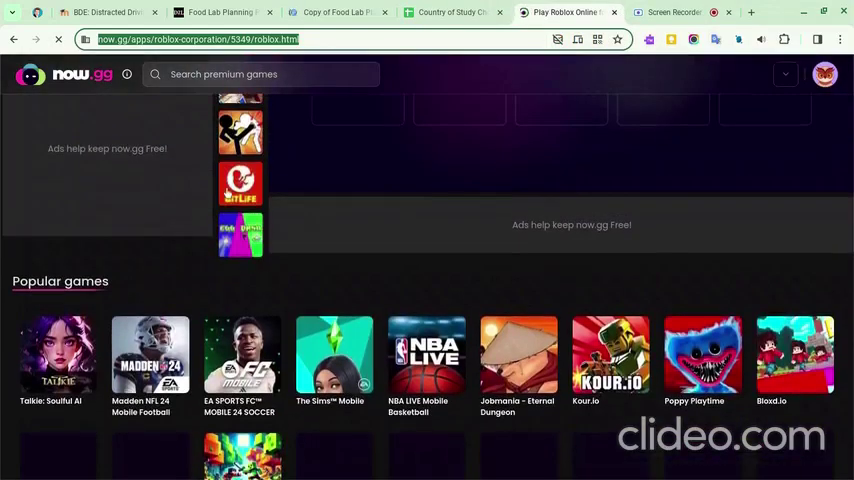